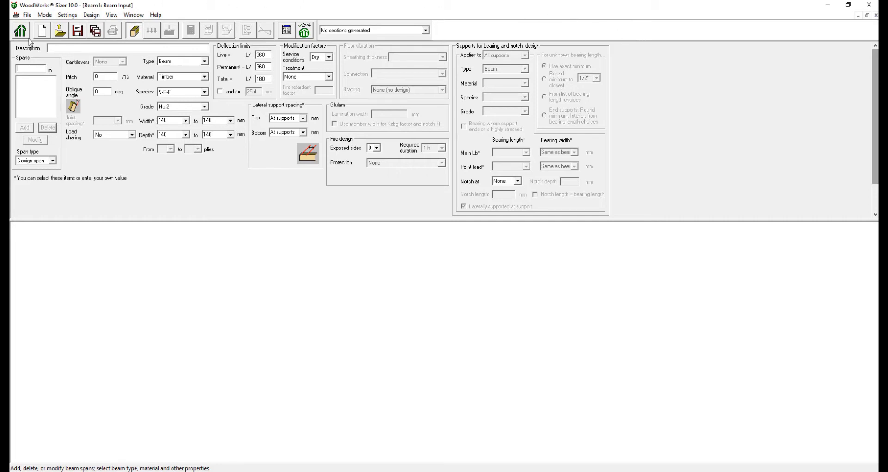
- Add a 3 m span to the beam
{"action": "type", "text": "3"}
{"action": "left_click", "coordinate": [24, 129]}
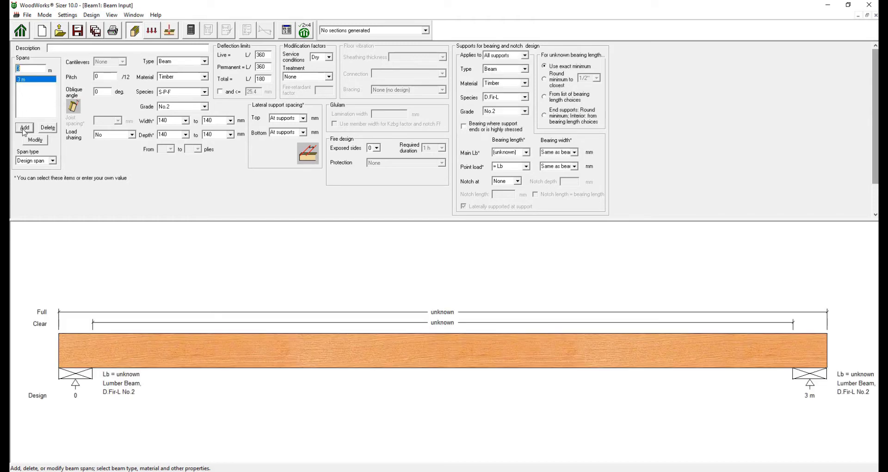
- Try the Clear span and Full span types on the beam's 3 m span
{"action": "left_click", "coordinate": [52, 161]}
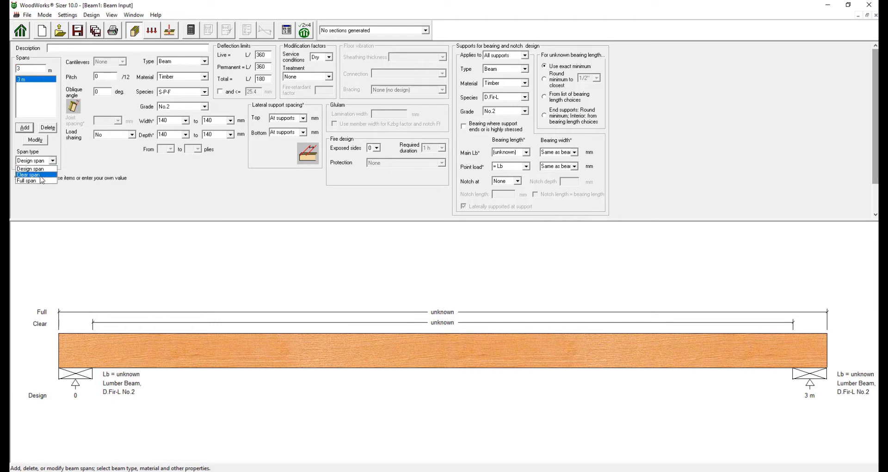
{"action": "left_click", "coordinate": [40, 175]}
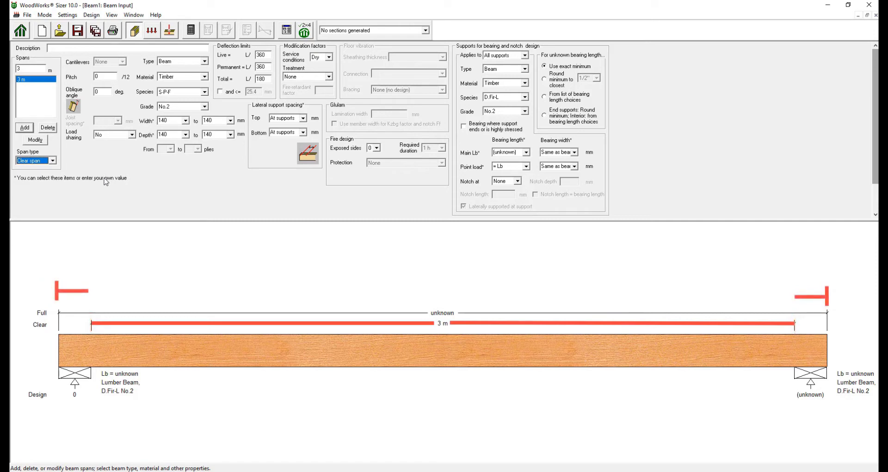
{"action": "left_click", "coordinate": [53, 161]}
{"action": "left_click", "coordinate": [45, 179]}
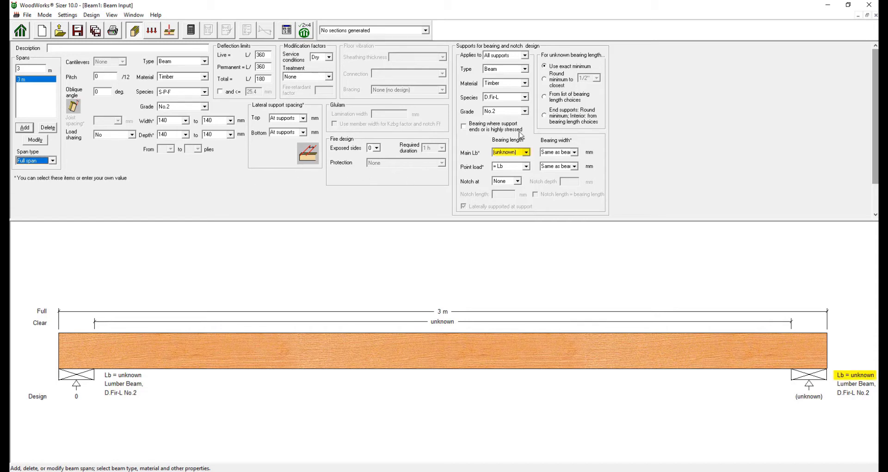
- Keep the main bearing length unknown and set the span type back to Design span
{"action": "left_click", "coordinate": [526, 152]}
{"action": "left_click", "coordinate": [503, 163]}
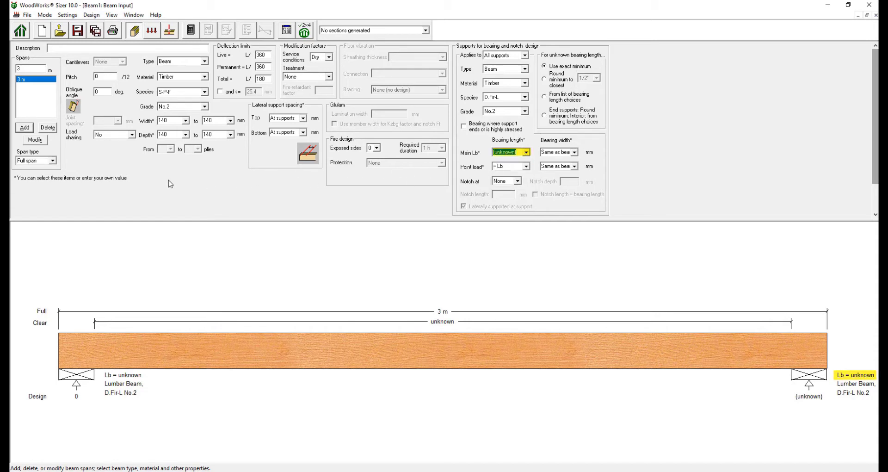
{"action": "left_click", "coordinate": [52, 160]}
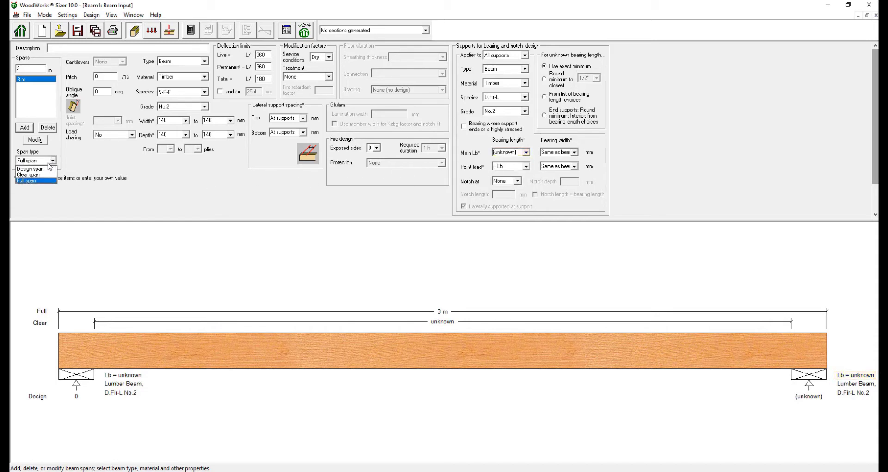
{"action": "left_click", "coordinate": [38, 169]}
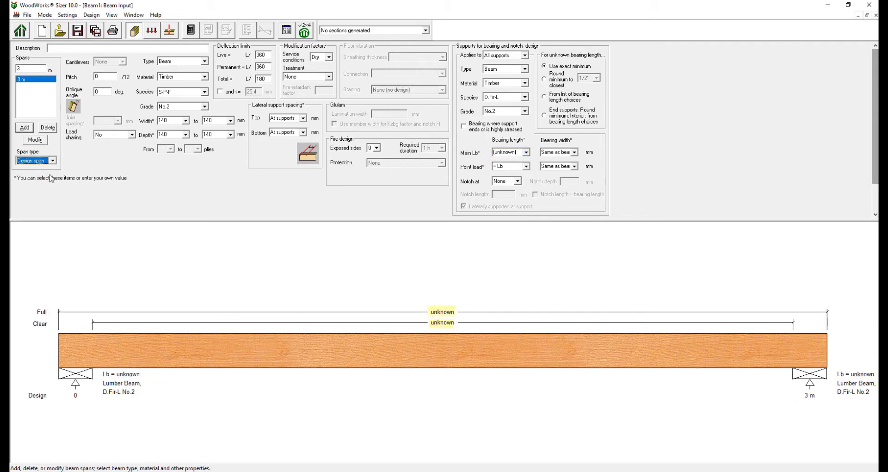
- Add five more 3 m spans to the beam
{"action": "left_click", "coordinate": [24, 130]}
{"action": "left_click", "coordinate": [24, 129]}
{"action": "left_click", "coordinate": [24, 129]}
{"action": "left_click", "coordinate": [24, 128]}
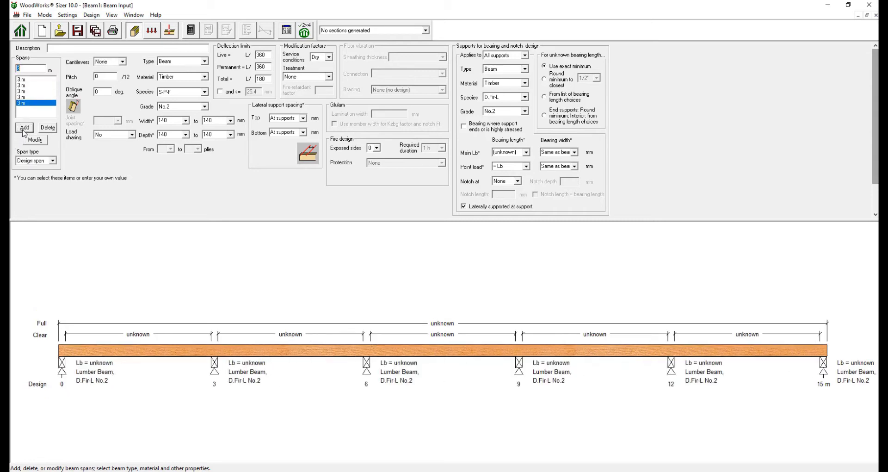
{"action": "left_click", "coordinate": [24, 128]}
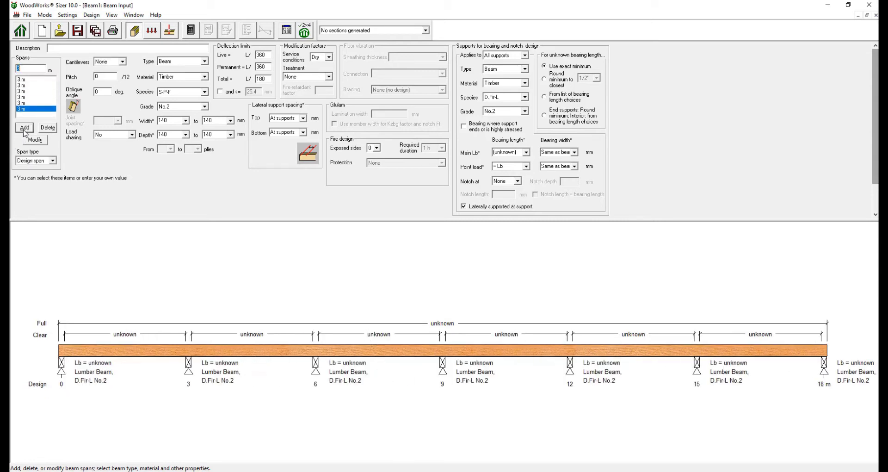
- Delete three of the 3 m spans from the beam
{"action": "left_click", "coordinate": [50, 131]}
{"action": "left_click", "coordinate": [50, 130]}
{"action": "left_click", "coordinate": [50, 131]}
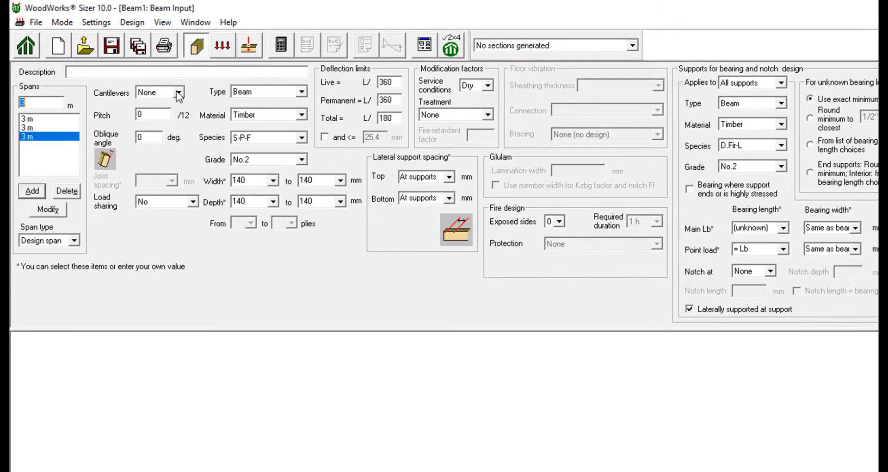
- Set cantilevers at both ends of the beam and ignore cantilever deflections in the design settings
{"action": "left_click", "coordinate": [123, 62]}
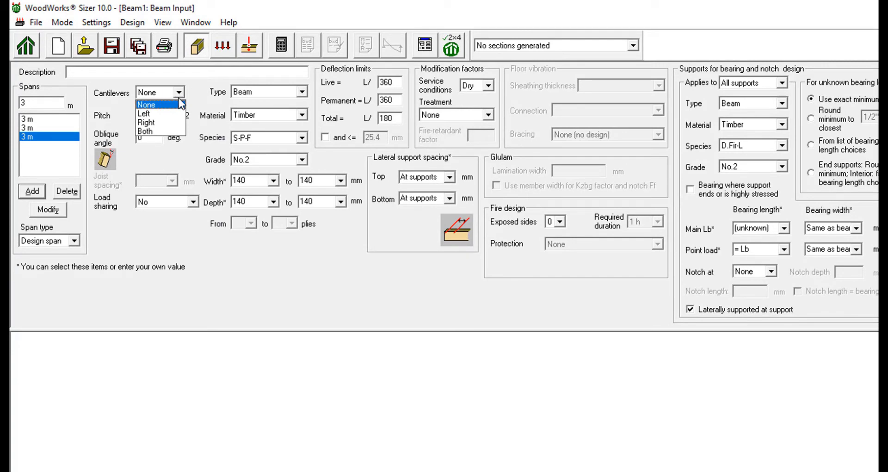
{"action": "left_click", "coordinate": [181, 131]}
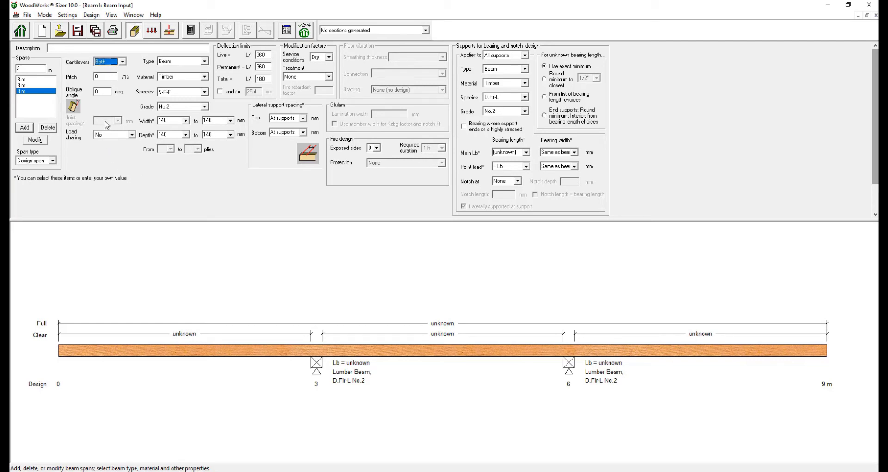
{"action": "left_click", "coordinate": [68, 15]}
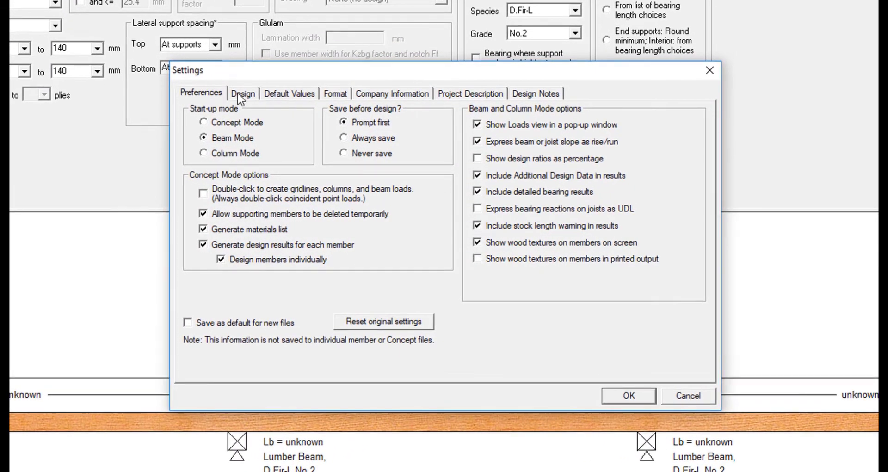
{"action": "left_click", "coordinate": [314, 143]}
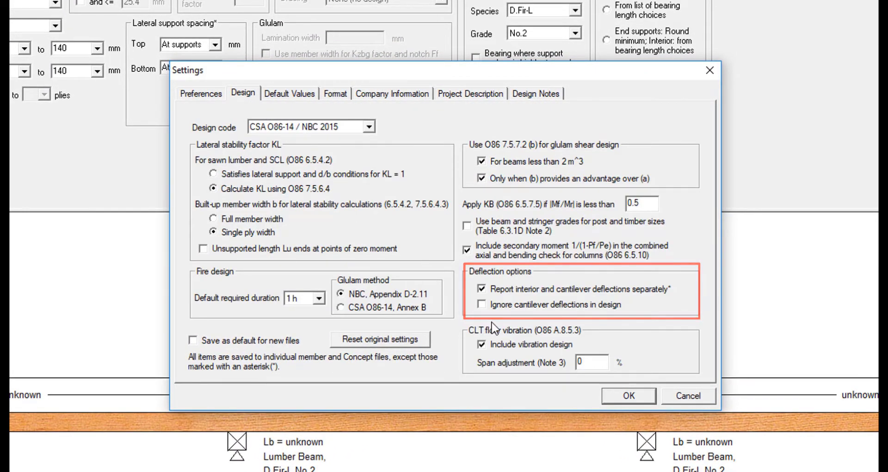
{"action": "left_click", "coordinate": [481, 303]}
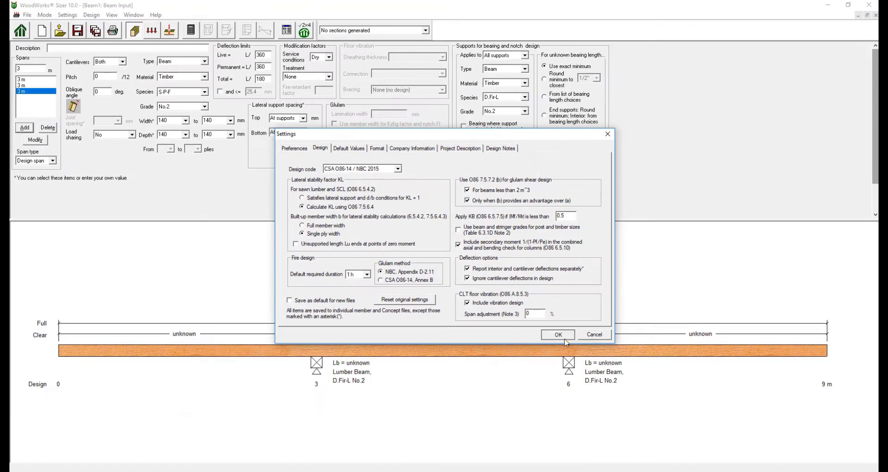
{"action": "left_click", "coordinate": [558, 333]}
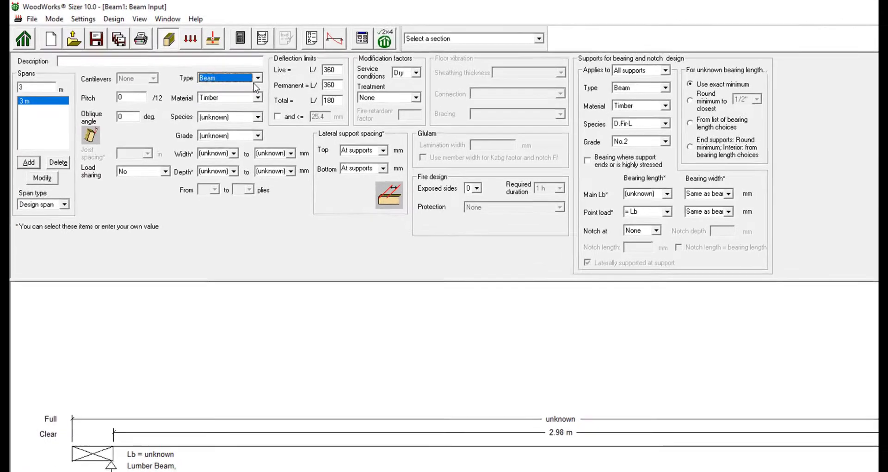
- Try the Roof Joist type, settle on Floor Joist for the member, and keep Lumber as its material
{"action": "left_click", "coordinate": [257, 78]}
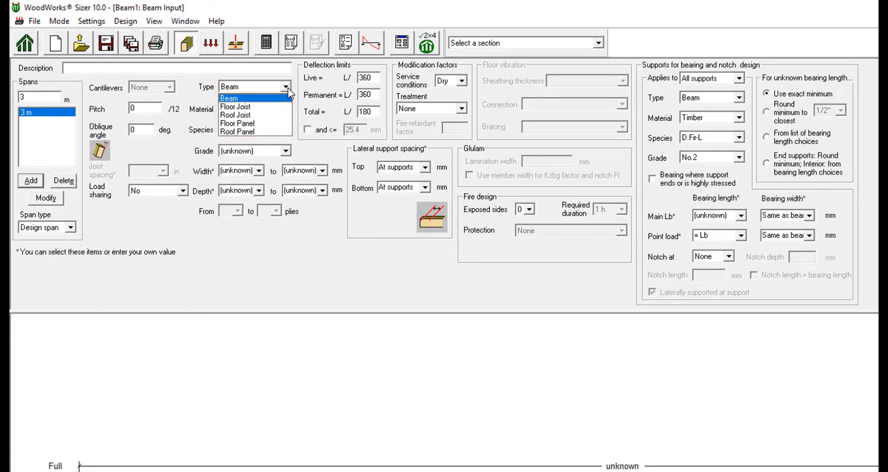
{"action": "left_click", "coordinate": [276, 113]}
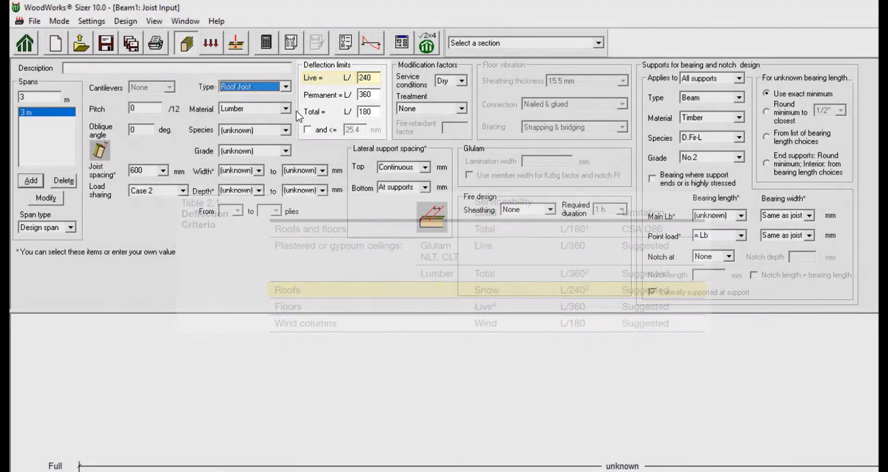
{"action": "left_click", "coordinate": [286, 87]}
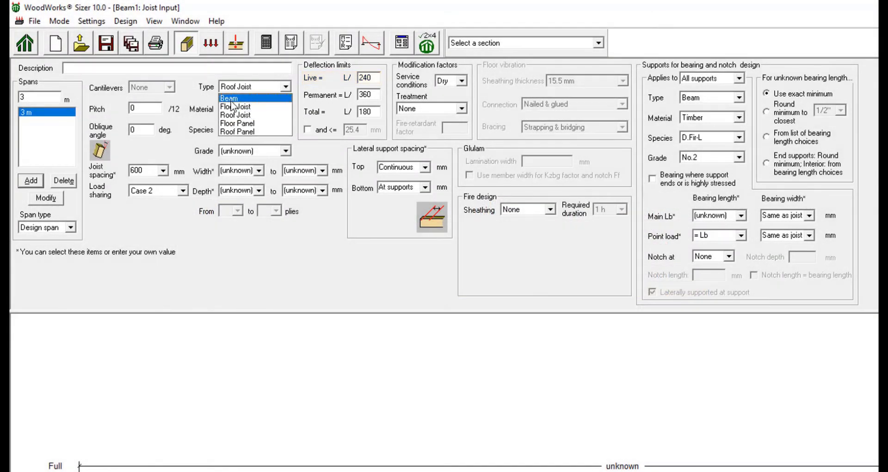
{"action": "left_click", "coordinate": [232, 106]}
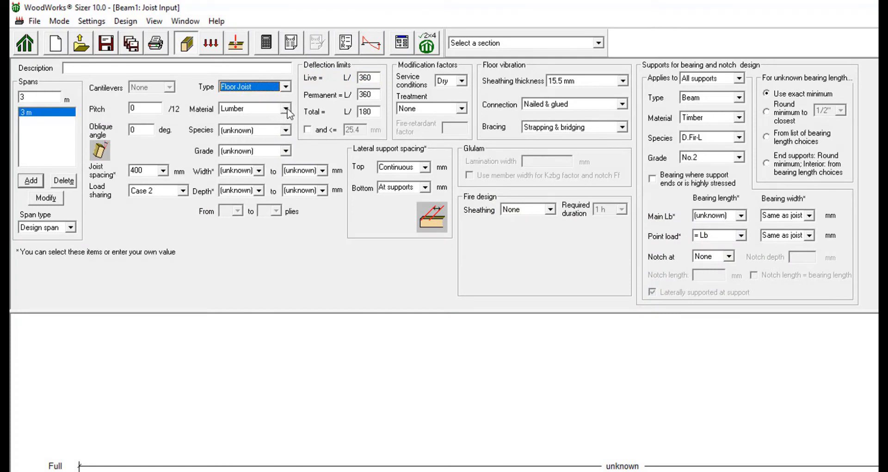
{"action": "left_click", "coordinate": [286, 109]}
{"action": "left_click", "coordinate": [287, 109]}
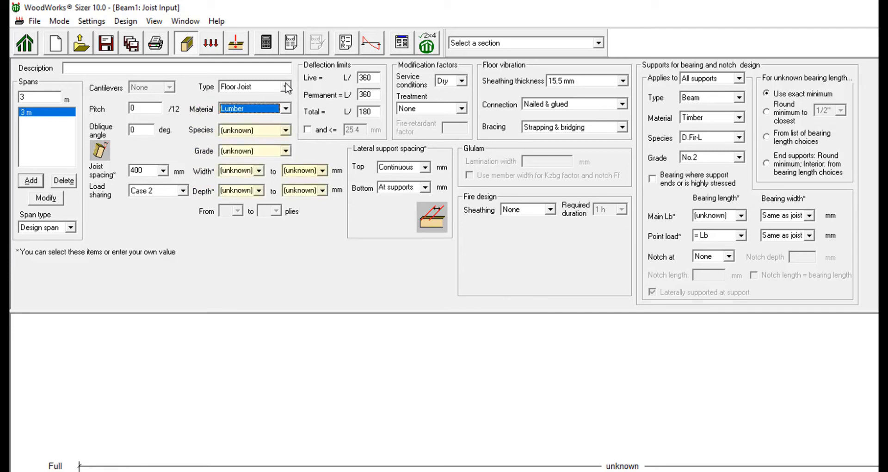
- Run the design without saving the file, review the list of suggested sections, and return to the joist input
{"action": "left_click", "coordinate": [268, 44]}
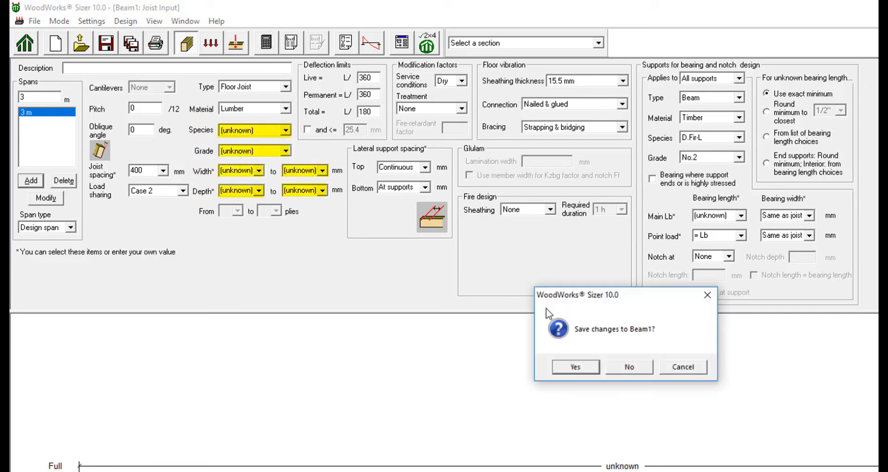
{"action": "left_click", "coordinate": [625, 365]}
{"action": "left_click", "coordinate": [598, 43]}
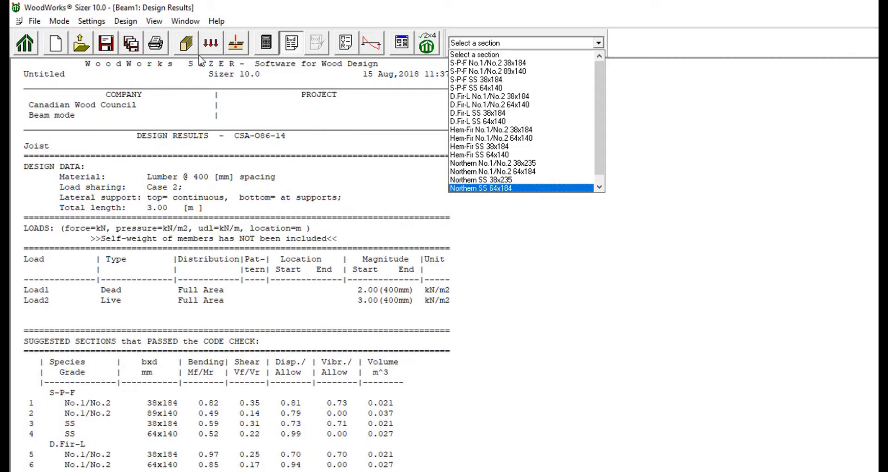
{"action": "left_click", "coordinate": [188, 44]}
{"action": "left_click", "coordinate": [186, 43]}
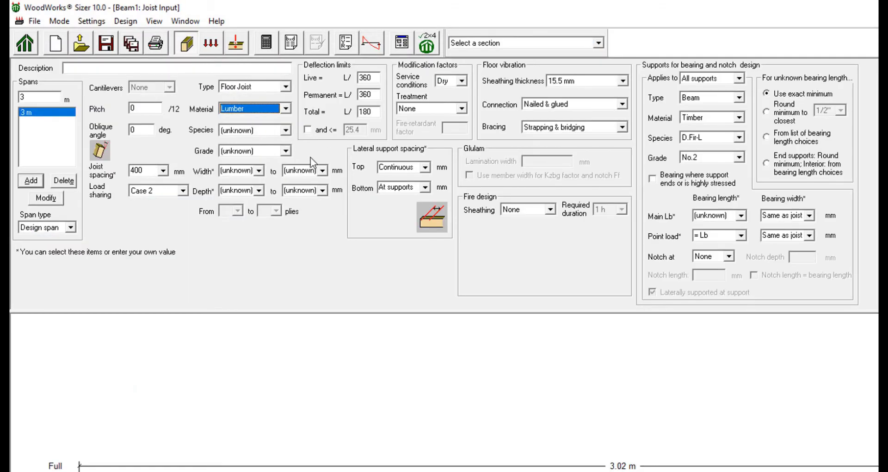
- Set the floor joist's species to S-P-F and its grade to No.1/No.2
{"action": "left_click", "coordinate": [285, 131]}
{"action": "left_click", "coordinate": [258, 155]}
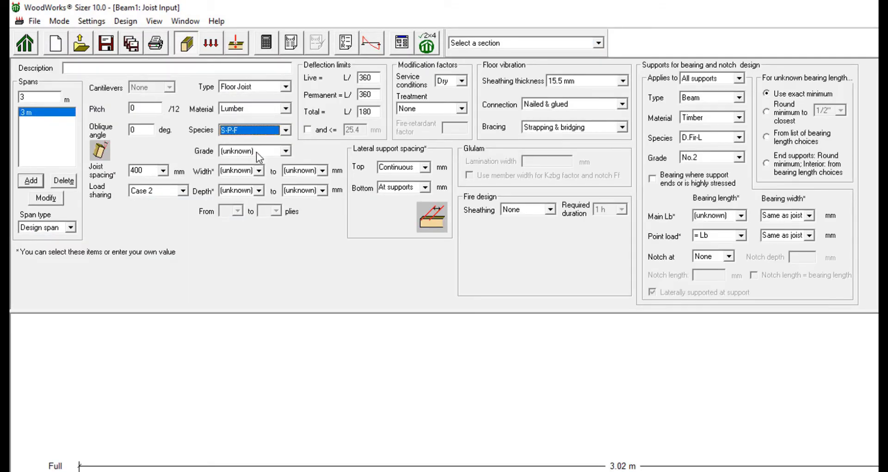
{"action": "left_click", "coordinate": [285, 151]}
{"action": "left_click", "coordinate": [274, 174]}
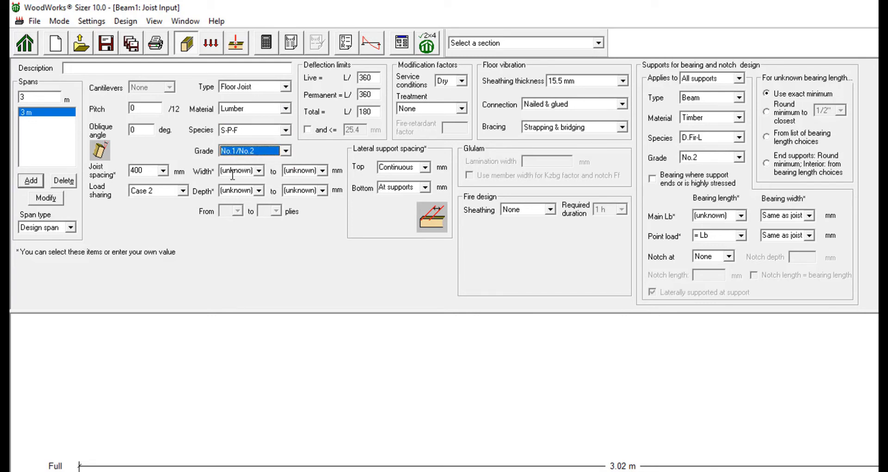
- Enter a custom joist width of 50 mm
{"action": "left_click", "coordinate": [259, 171]}
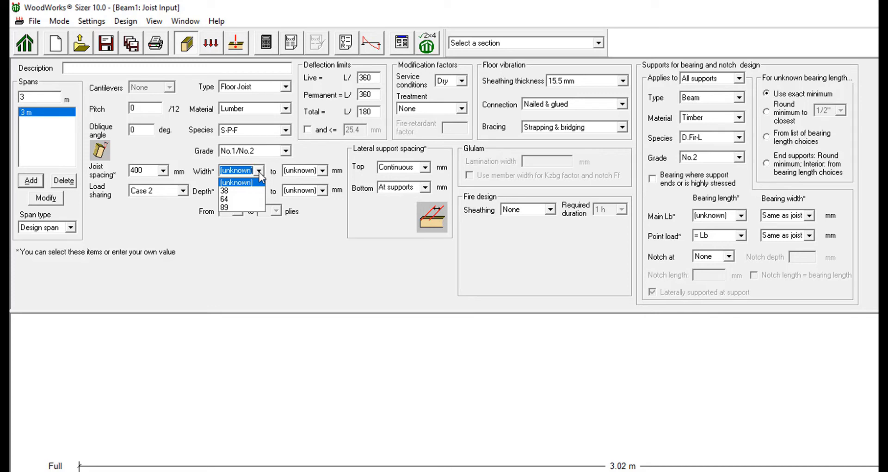
{"action": "left_click", "coordinate": [258, 172]}
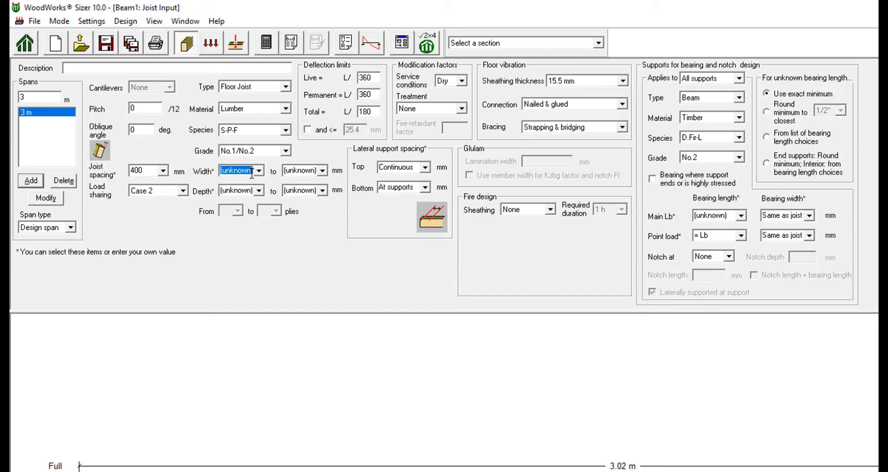
{"action": "type", "text": "50"}
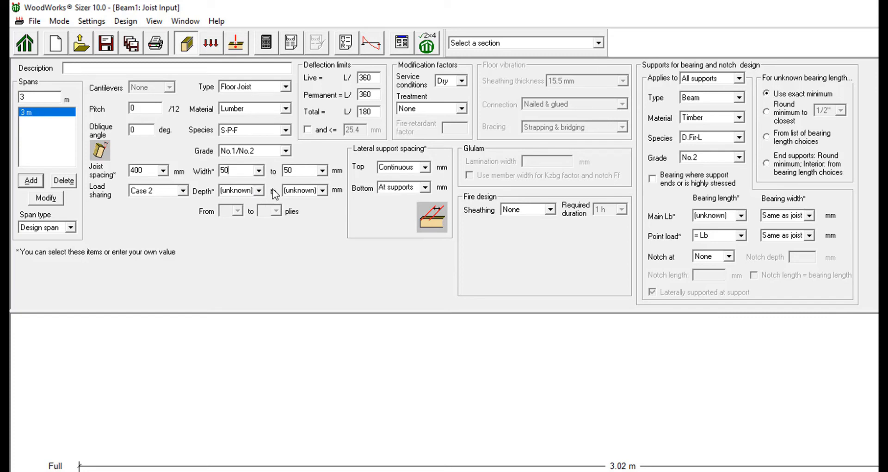
- Set the joist width to the standard 38 mm size
{"action": "left_click", "coordinate": [259, 171]}
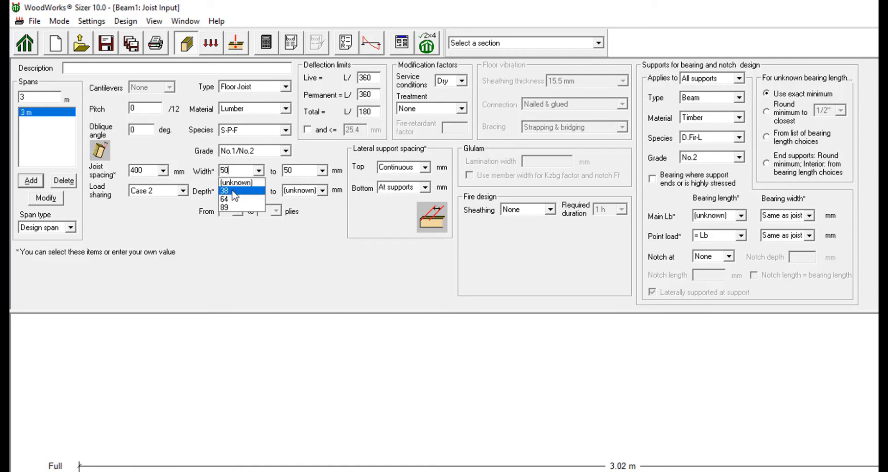
{"action": "left_click", "coordinate": [233, 191]}
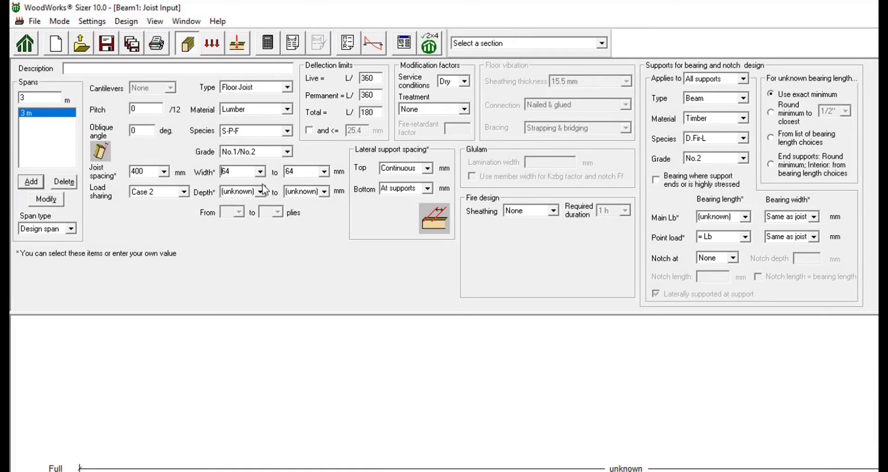
{"action": "left_click", "coordinate": [260, 172]}
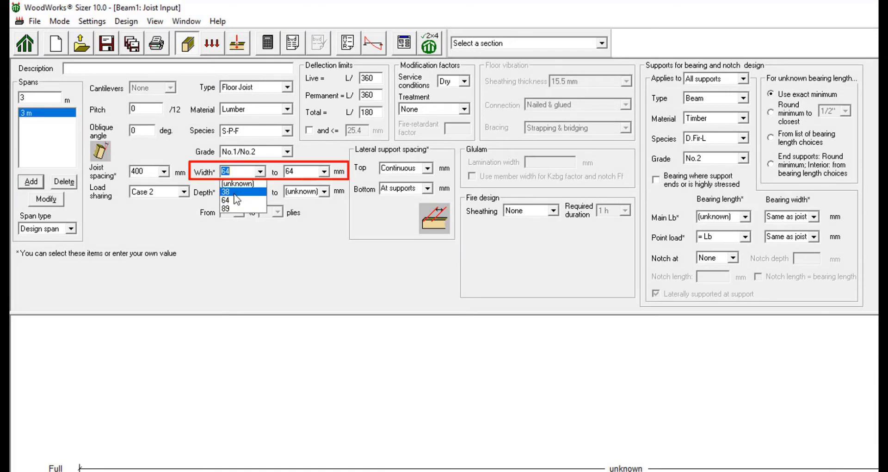
{"action": "left_click", "coordinate": [235, 193]}
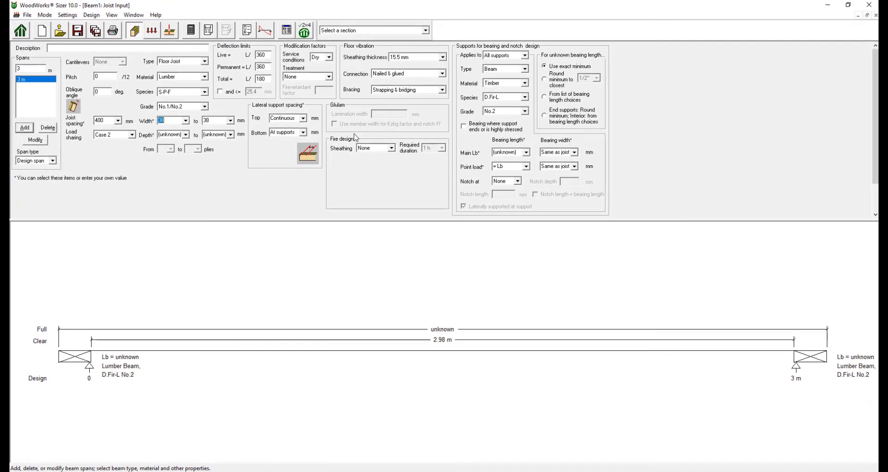
- Review the program's design settings, including lateral stability and fire design options, and close them without making changes
{"action": "left_click", "coordinate": [68, 15]}
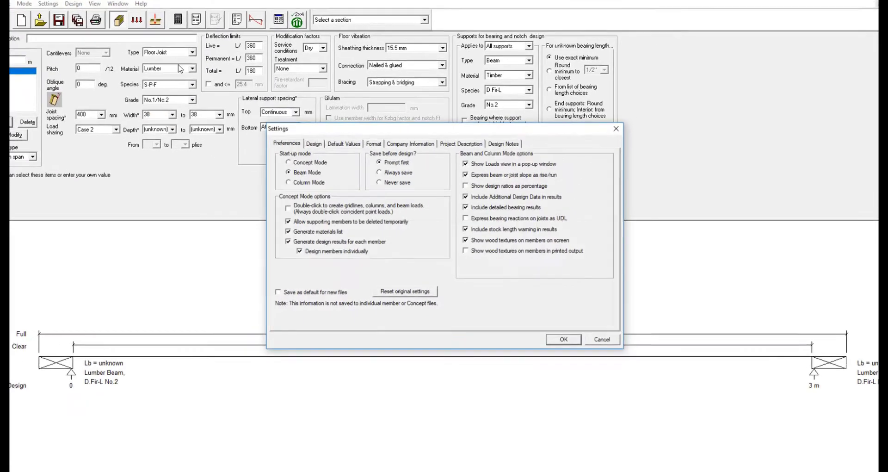
{"action": "left_click", "coordinate": [314, 143]}
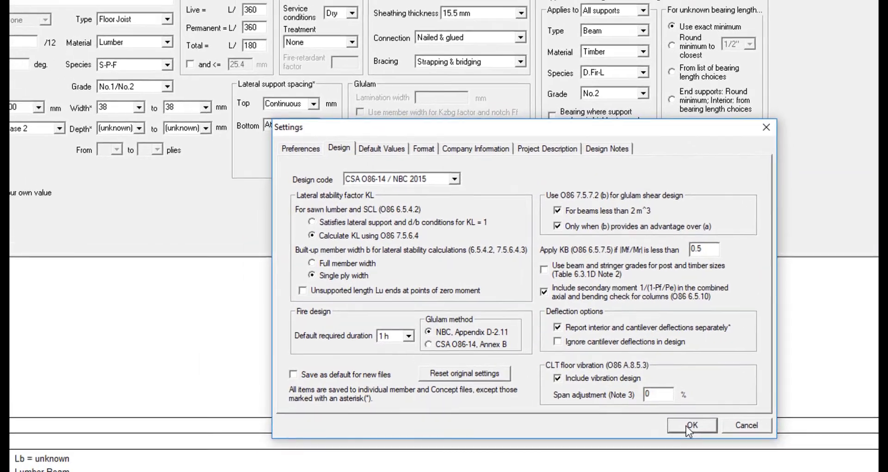
{"action": "left_click", "coordinate": [634, 396]}
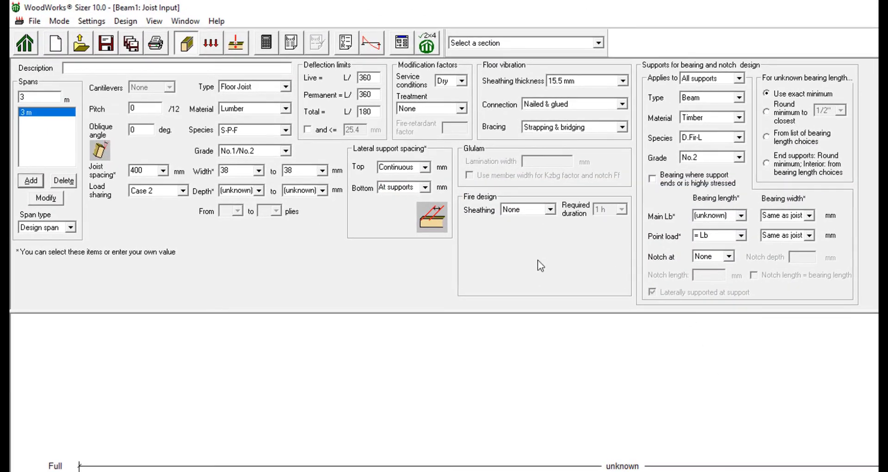
- Change the member type to Beam and its material to Glulam-EX
{"action": "left_click", "coordinate": [285, 87]}
{"action": "left_click", "coordinate": [259, 98]}
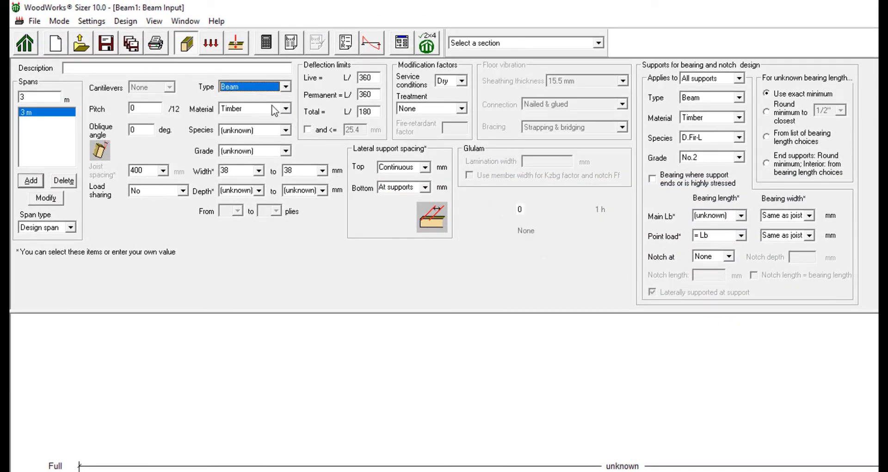
{"action": "left_click", "coordinate": [285, 108]}
{"action": "left_click", "coordinate": [253, 153]}
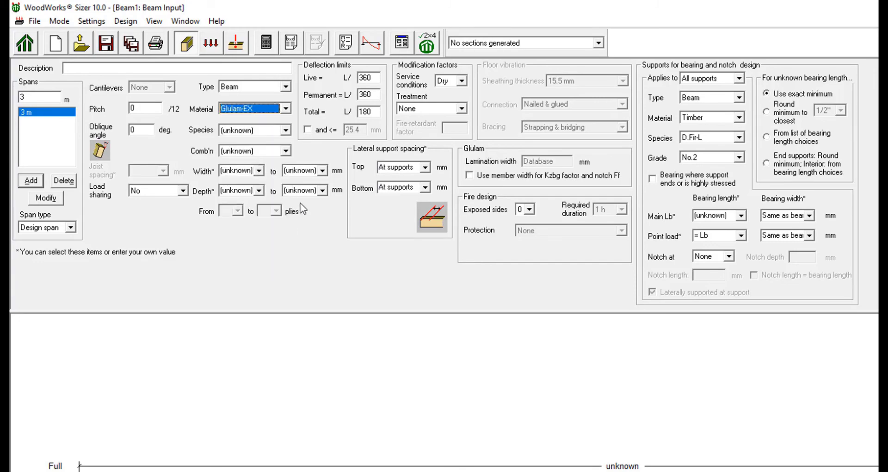
- Set the glulam fire design method to CSA O86-14, Annex B in the design settings
{"action": "left_click", "coordinate": [91, 20]}
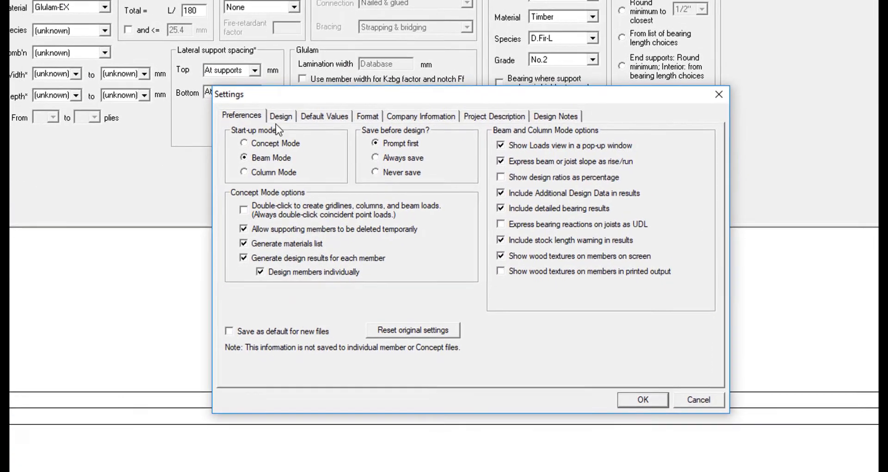
{"action": "left_click", "coordinate": [351, 155]}
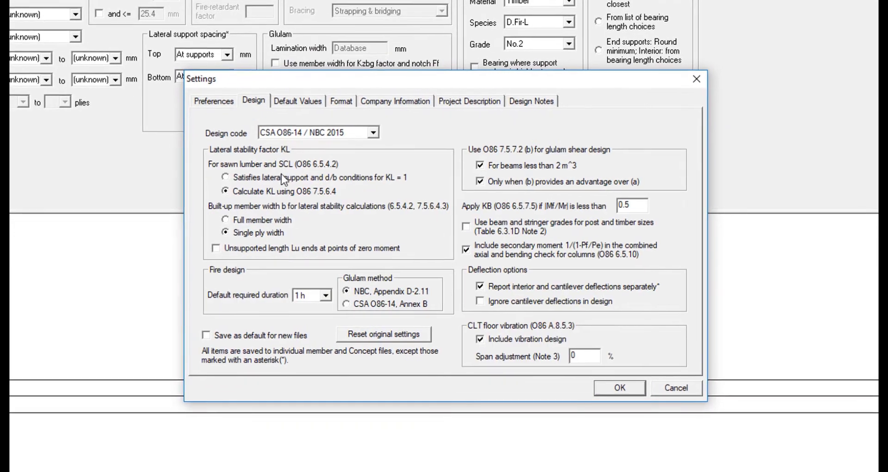
{"action": "left_click", "coordinate": [347, 304]}
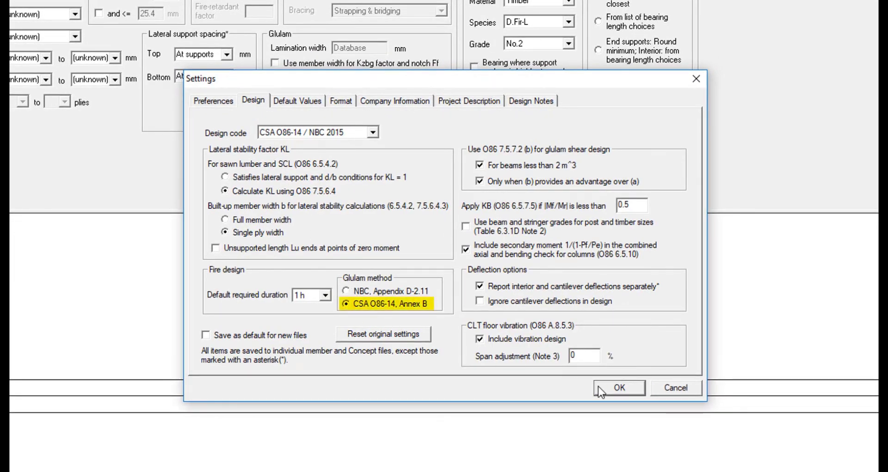
{"action": "left_click", "coordinate": [609, 389]}
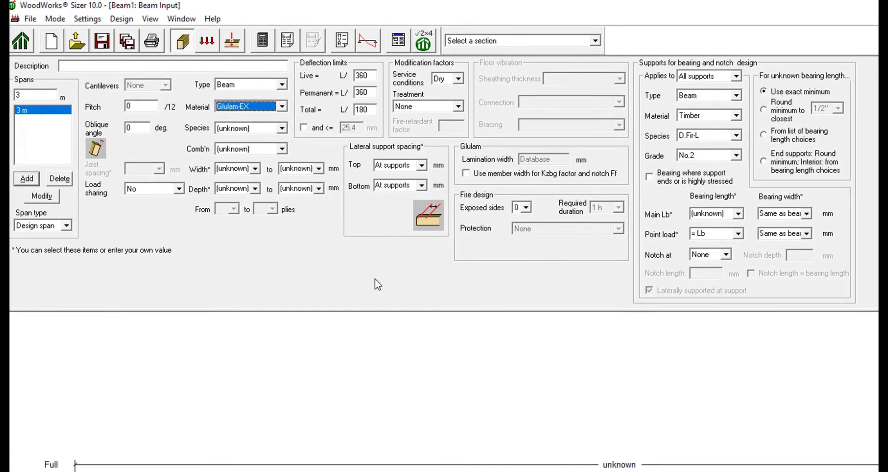
- Set the glulam beam's species to D. Fir-L and its combination to 20f-EX
{"action": "left_click", "coordinate": [286, 130]}
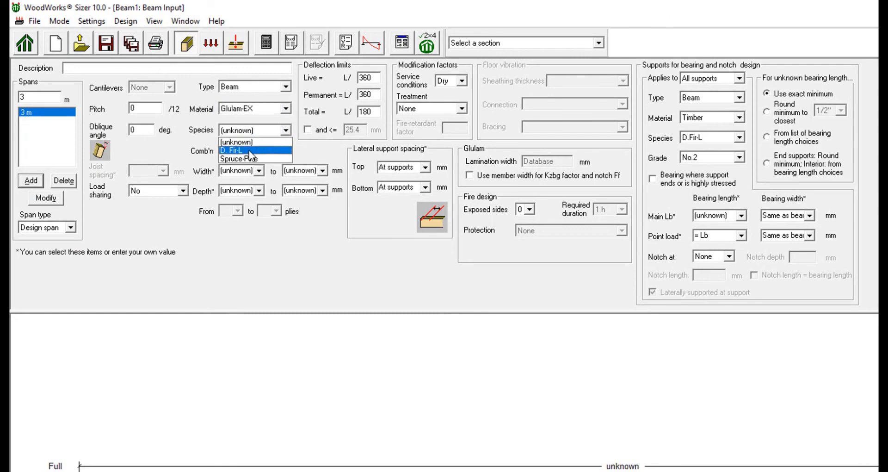
{"action": "left_click", "coordinate": [243, 151]}
{"action": "left_click", "coordinate": [285, 150]}
{"action": "left_click", "coordinate": [260, 171]}
- Set the glulam beam's width to 80 mm and enter a custom lamination width of 78 mm
{"action": "left_click", "coordinate": [259, 171]}
{"action": "left_click", "coordinate": [236, 180]}
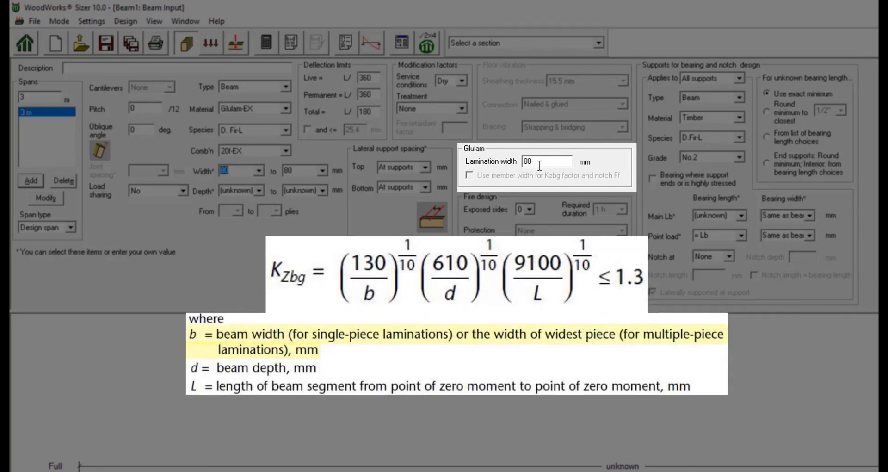
{"action": "left_click_drag", "start_coordinate": [546, 164], "coordinate": [520, 166]}
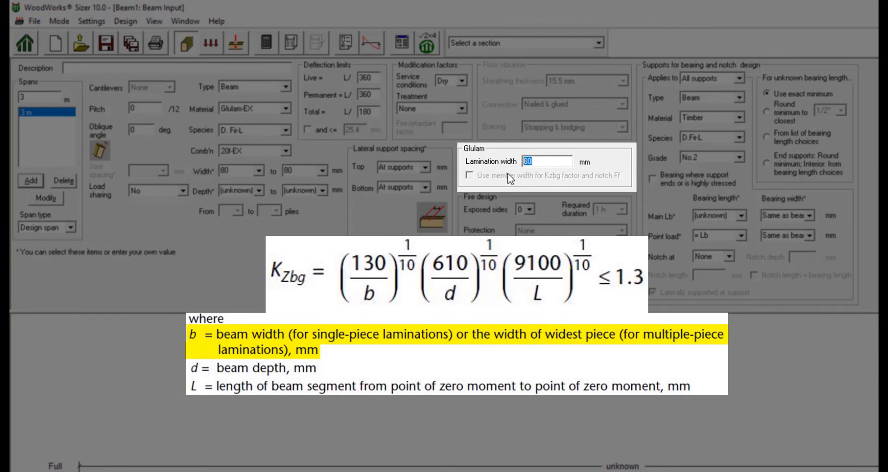
{"action": "type", "text": "78"}
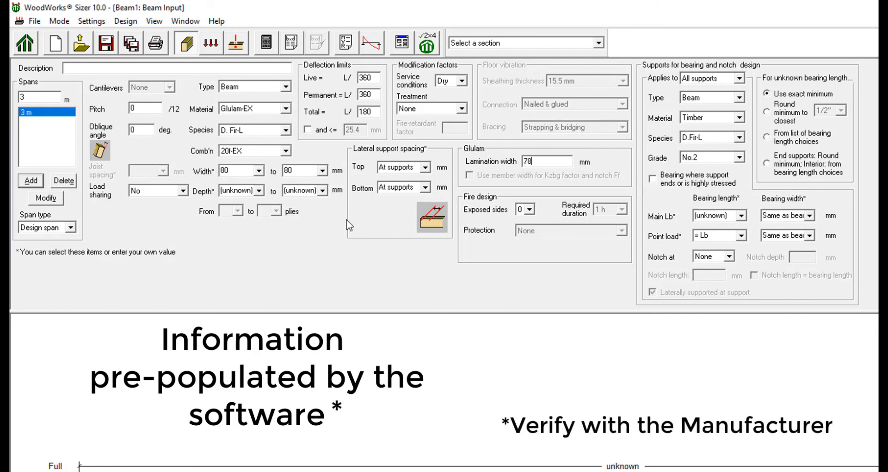
- Set the glulam beam's width back to unknown
{"action": "left_click", "coordinate": [258, 170]}
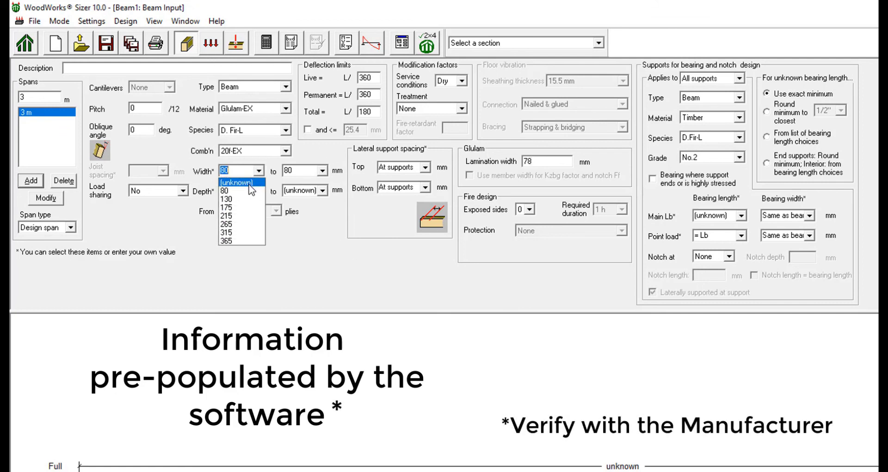
{"action": "left_click", "coordinate": [250, 190]}
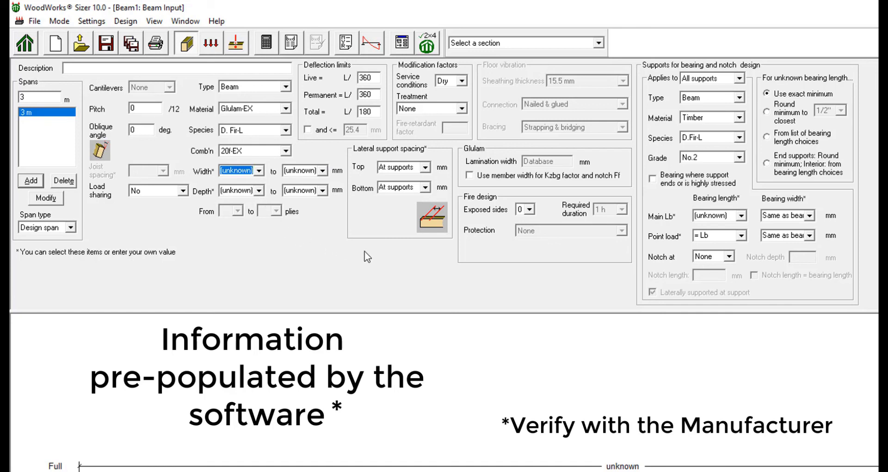